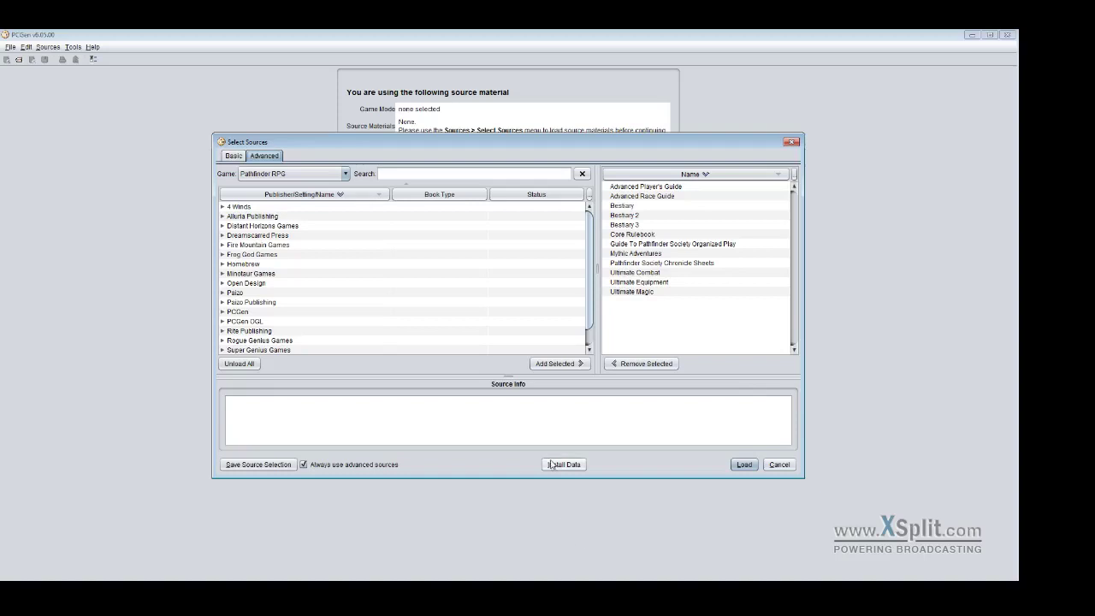
- Open the data installer and choose Pathfinder_Mythic_Adventures_Jan_5_2015.pcz from the OOC folder as the data set
{"action": "left_click", "coordinate": [561, 466]}
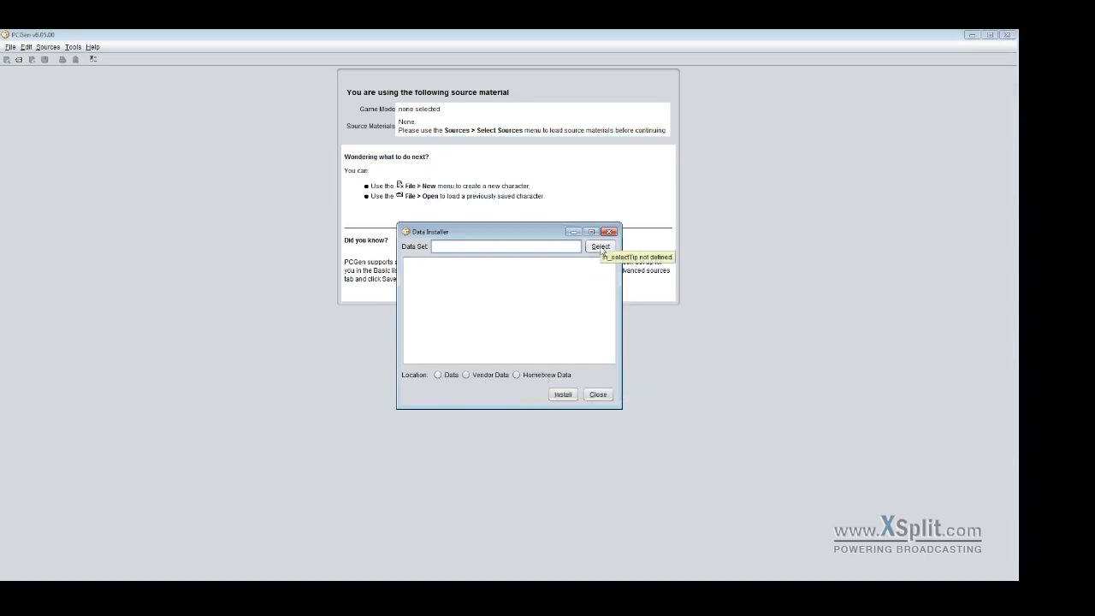
{"action": "left_click", "coordinate": [599, 246]}
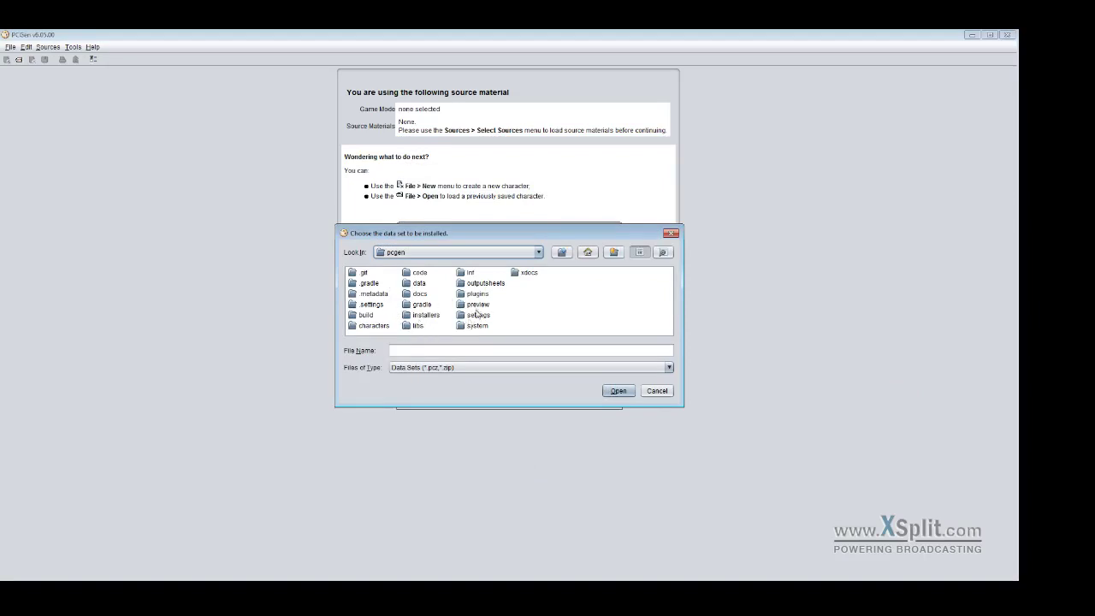
{"action": "left_click", "coordinate": [561, 253]}
{"action": "left_click", "coordinate": [561, 253]}
{"action": "left_click", "coordinate": [466, 284]}
{"action": "double_click", "coordinate": [467, 284]}
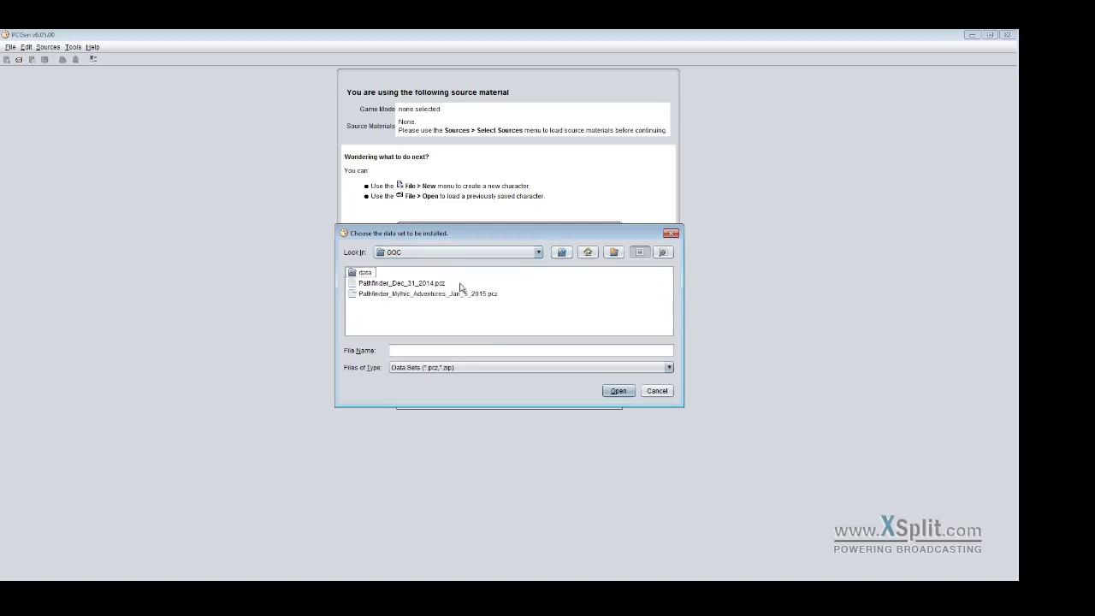
{"action": "left_click", "coordinate": [377, 295]}
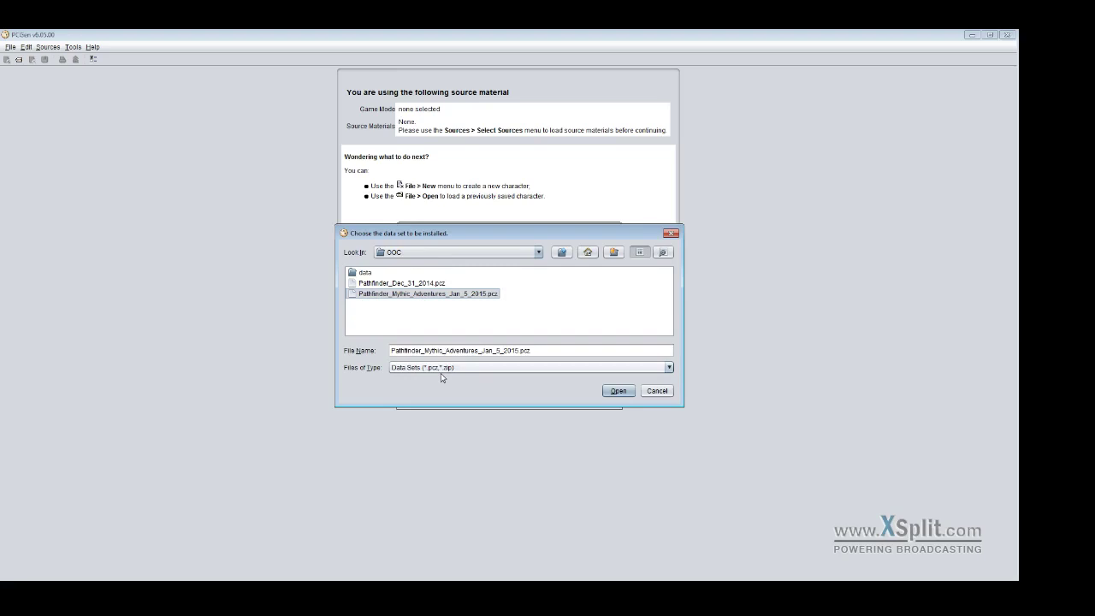
{"action": "key", "text": "Return"}
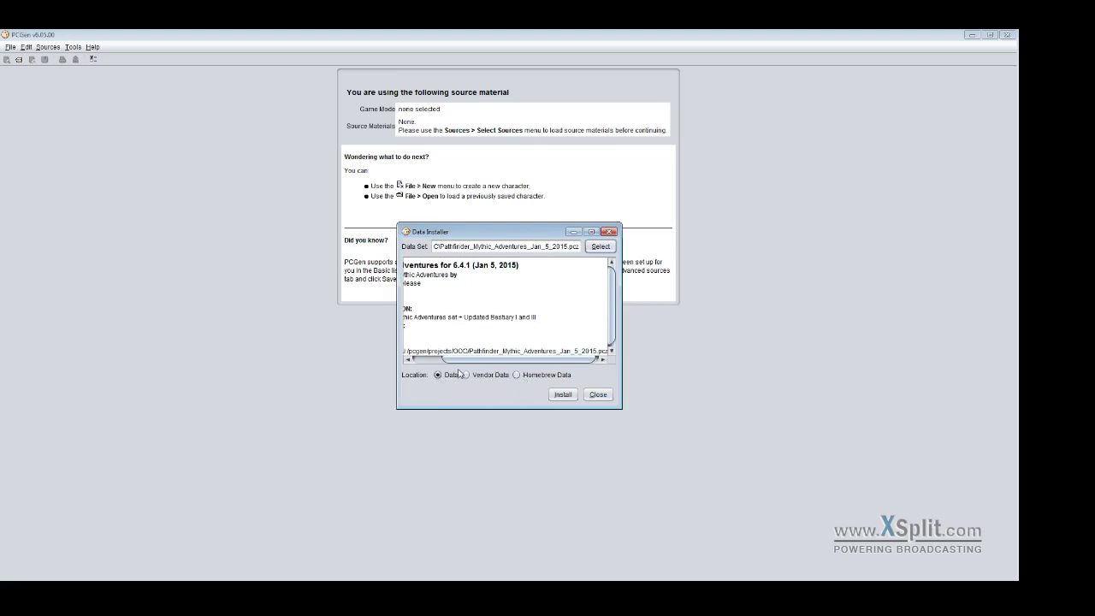
- Enlarge the installer window, install the Mythic Adventures data set overwriting the existing files, and close the installer
{"action": "left_click_drag", "start_coordinate": [466, 359], "coordinate": [431, 359]}
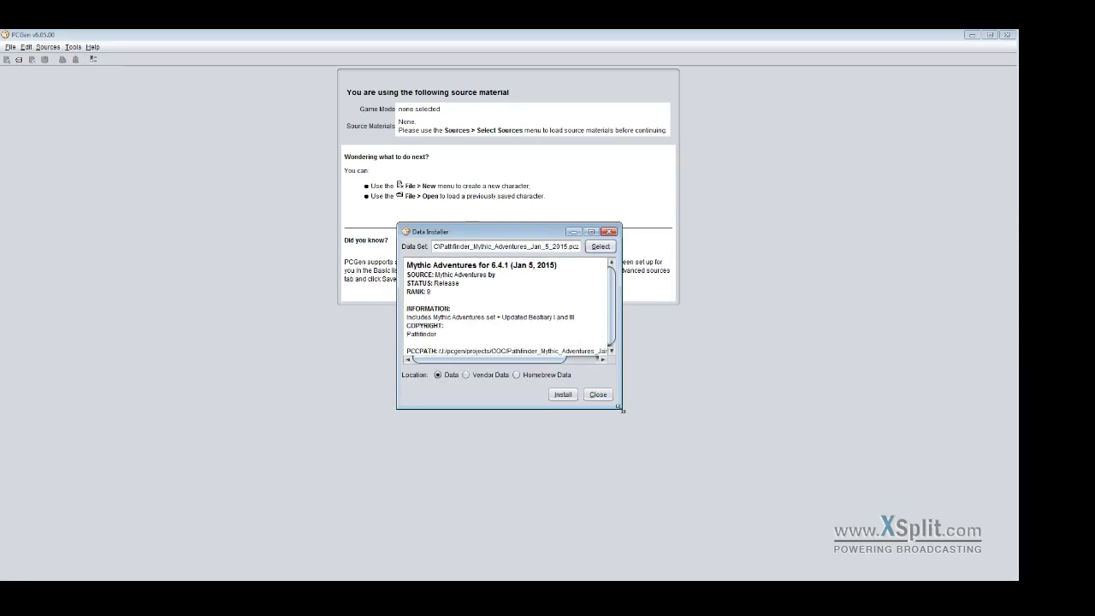
{"action": "left_click_drag", "start_coordinate": [622, 410], "coordinate": [803, 477]}
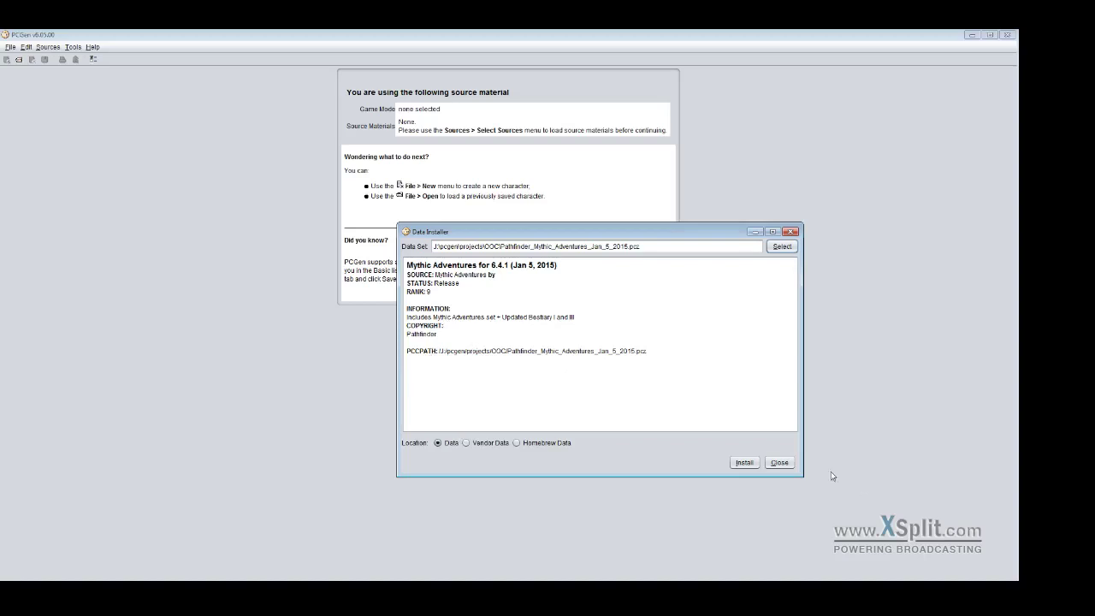
{"action": "left_click", "coordinate": [744, 463]}
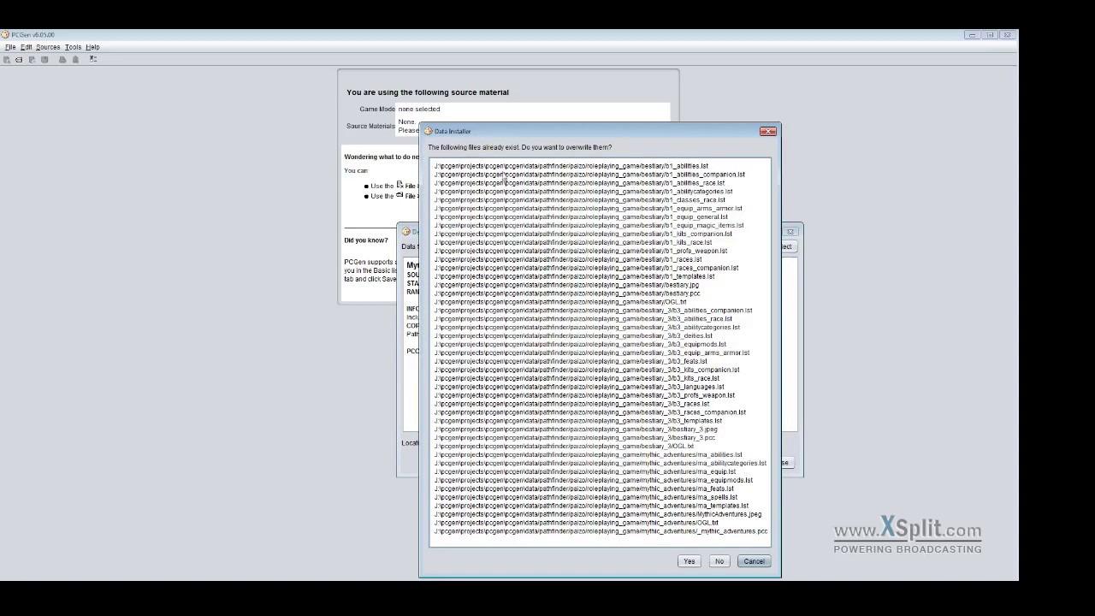
{"action": "left_click", "coordinate": [690, 562]}
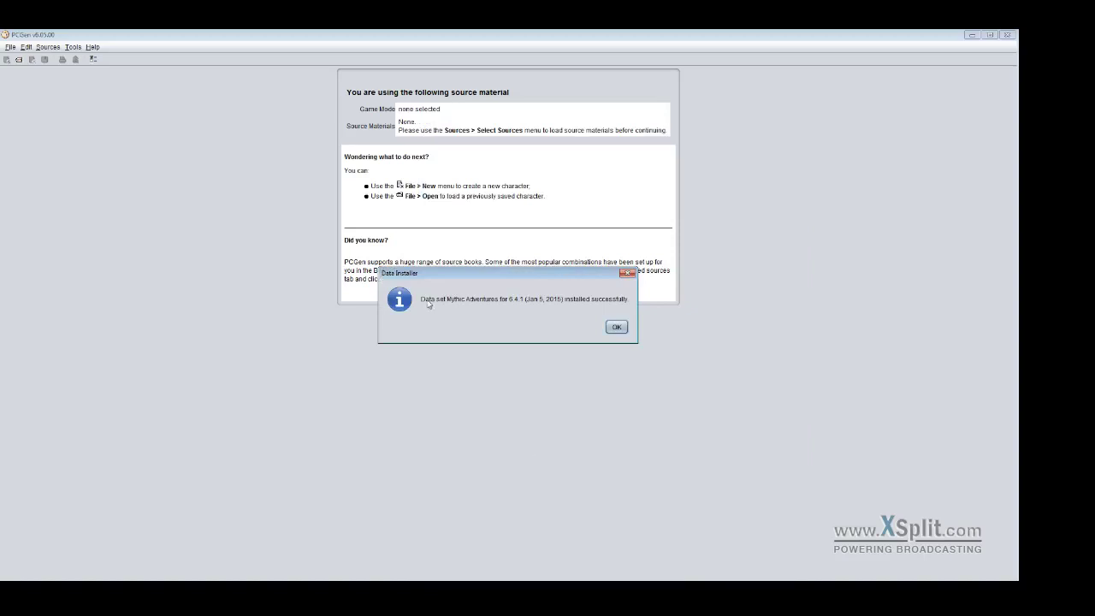
{"action": "left_click", "coordinate": [616, 328]}
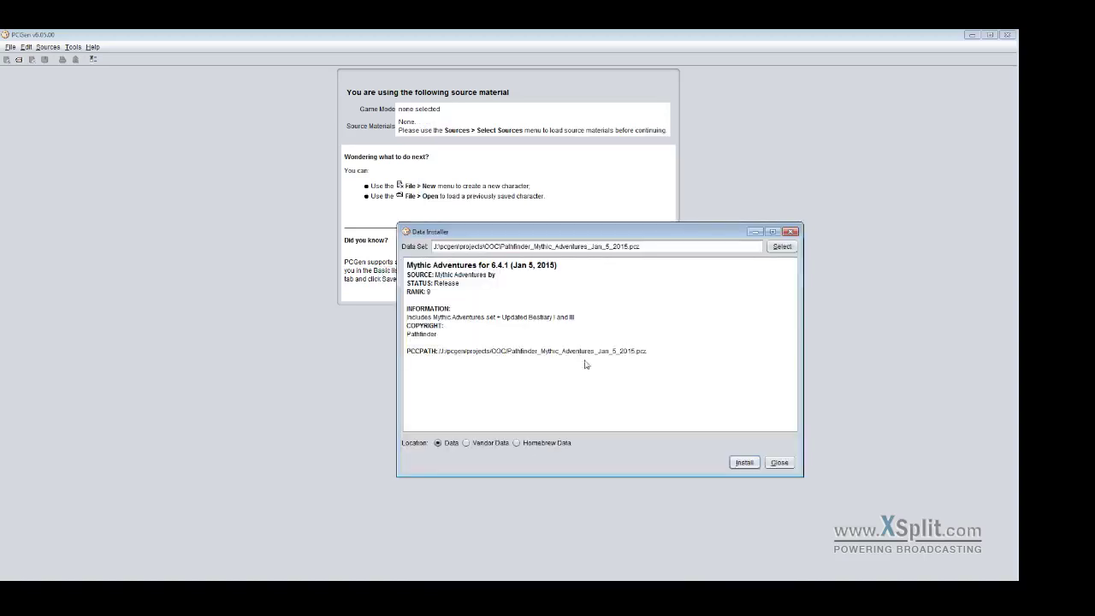
{"action": "left_click", "coordinate": [779, 462]}
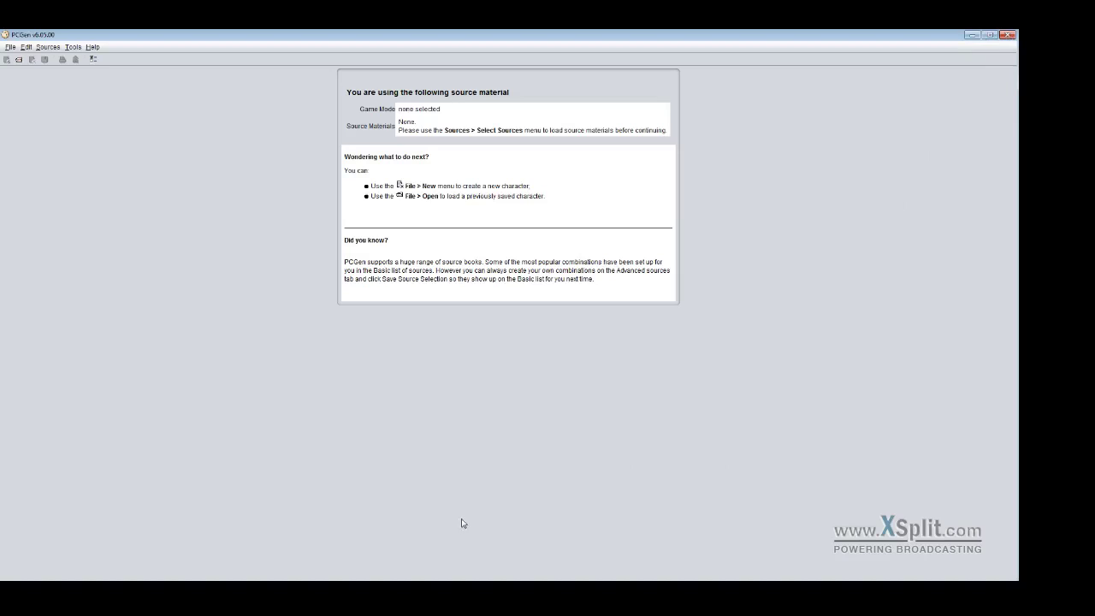
- Switch to the OOC folder in Windows Explorer, open install.lst and examine its campaign, version, source and info text tags
{"action": "key", "text": "alt+Tab"}
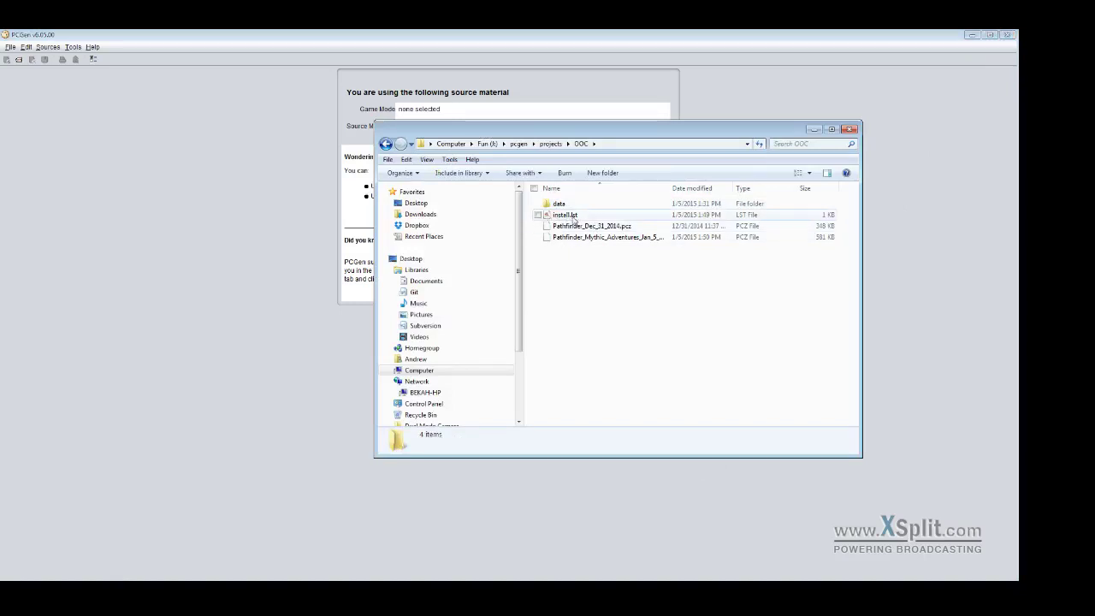
{"action": "double_click", "coordinate": [565, 215]}
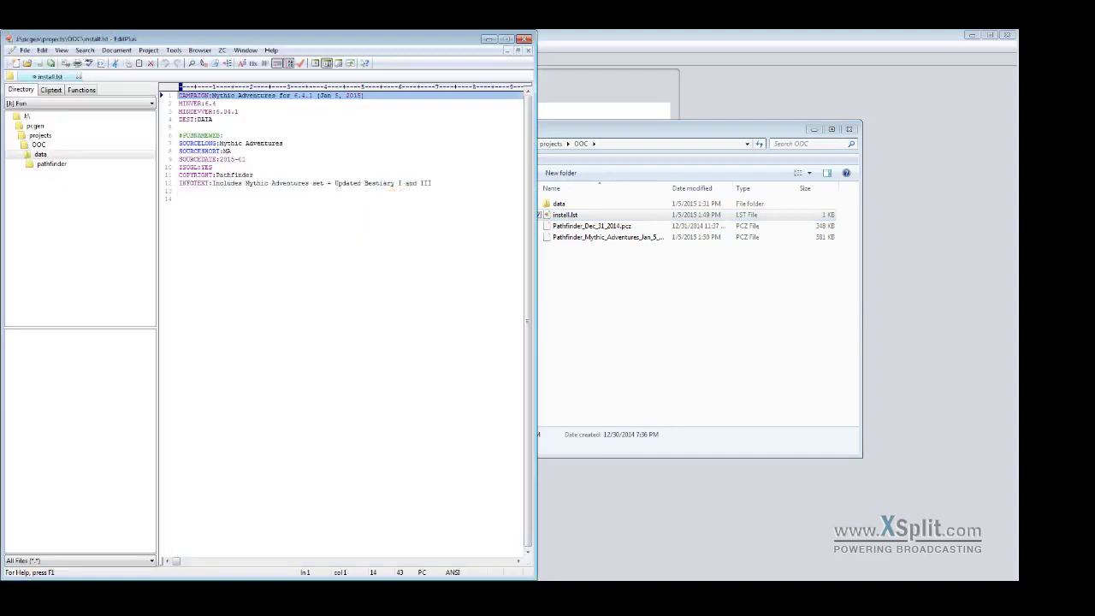
{"action": "left_click_drag", "start_coordinate": [212, 95], "coordinate": [365, 95]}
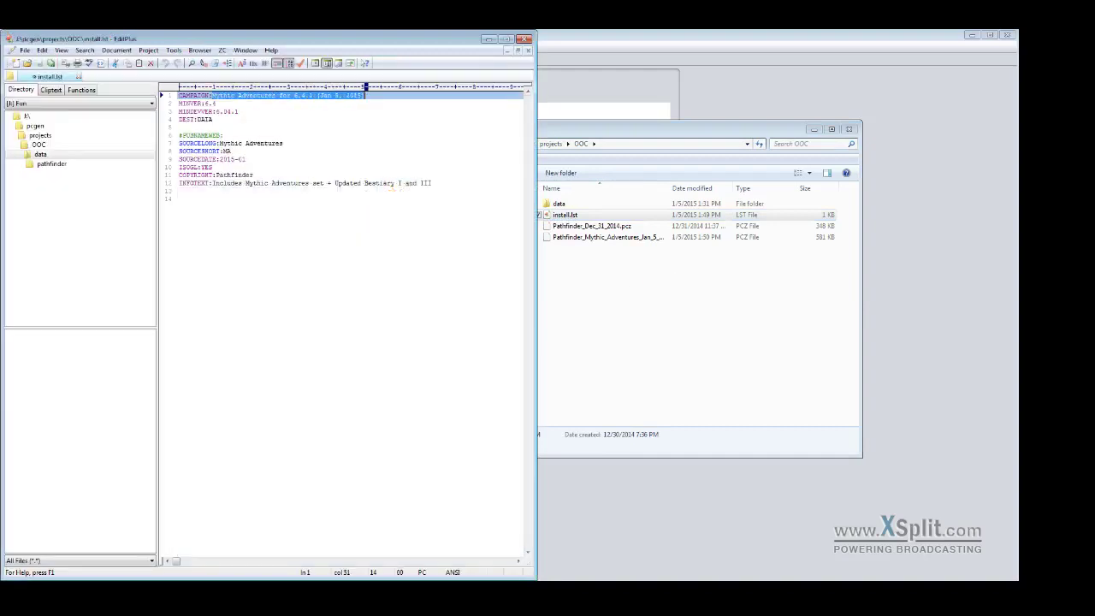
{"action": "left_click_drag", "start_coordinate": [216, 104], "coordinate": [206, 104]}
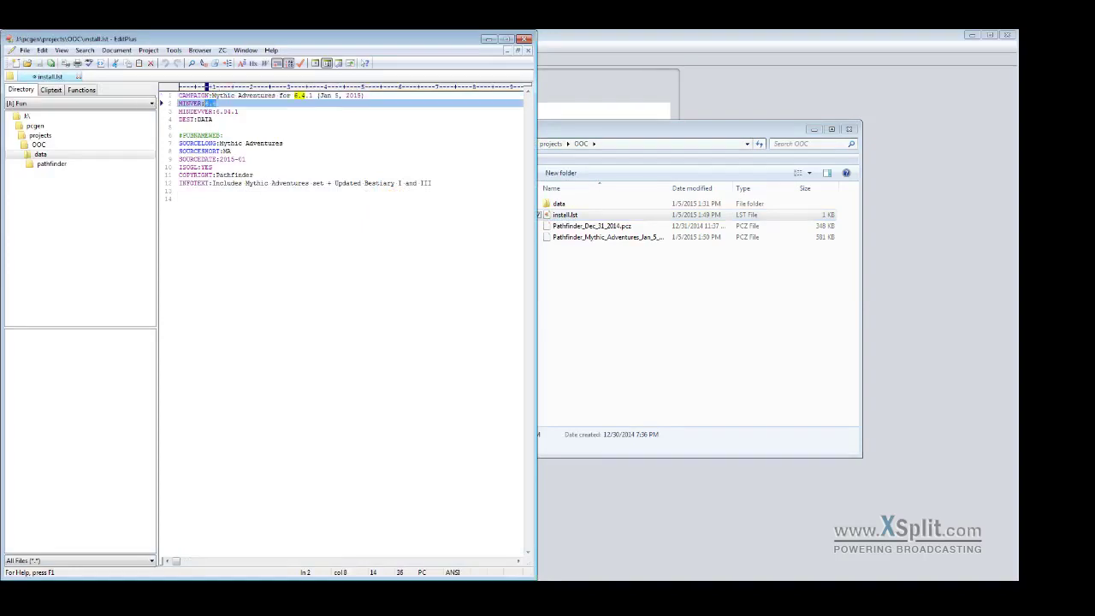
{"action": "left_click_drag", "start_coordinate": [239, 111], "coordinate": [216, 111]}
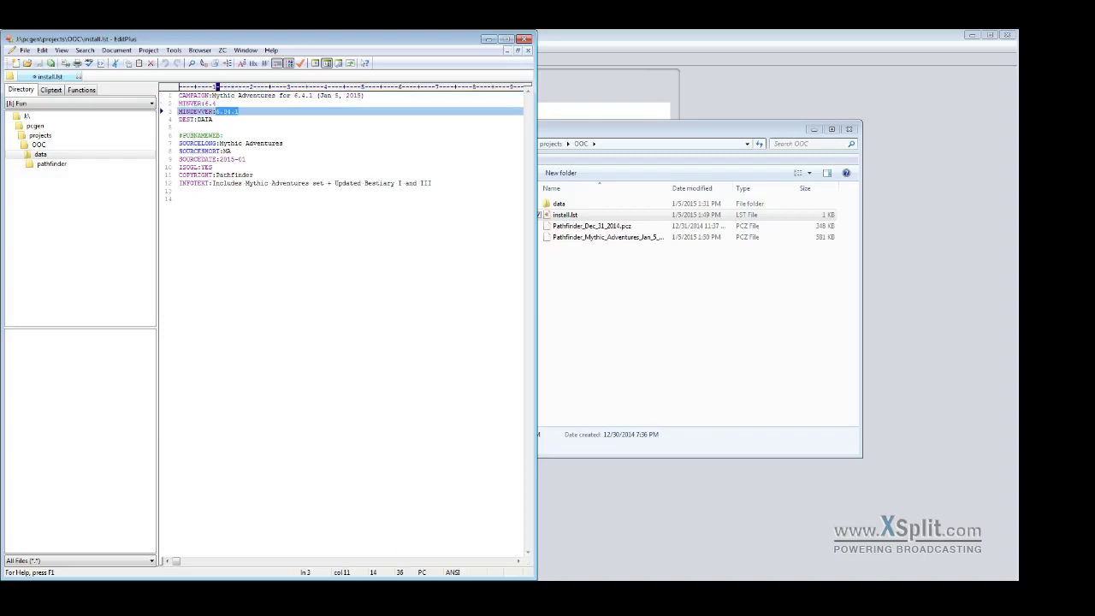
{"action": "mouse_move", "coordinate": [220, 143]}
{"action": "left_mouse_down"}
{"action": "mouse_move", "coordinate": [283, 143]}
{"action": "mouse_move", "coordinate": [231, 151]}
{"action": "left_mouse_up"}
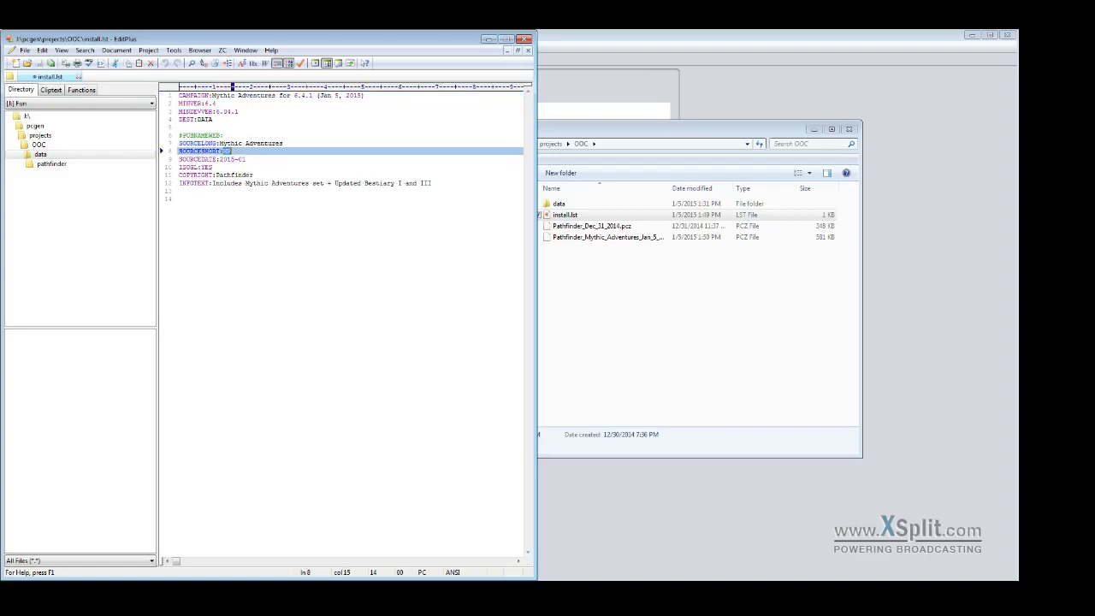
{"action": "left_click_drag", "start_coordinate": [432, 183], "coordinate": [213, 184]}
- Examine the OOC data folder's structure down to pathfinder/paizo/roleplaying_game/mythic_adventures, and return to the OOC folder
{"action": "left_click", "coordinate": [573, 276]}
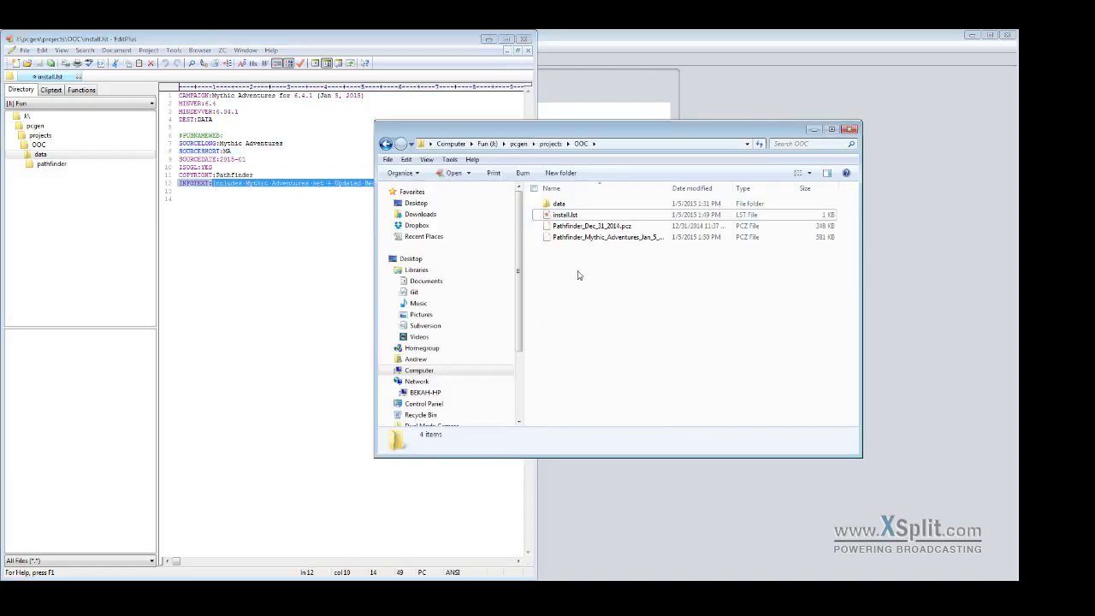
{"action": "double_click", "coordinate": [548, 207]}
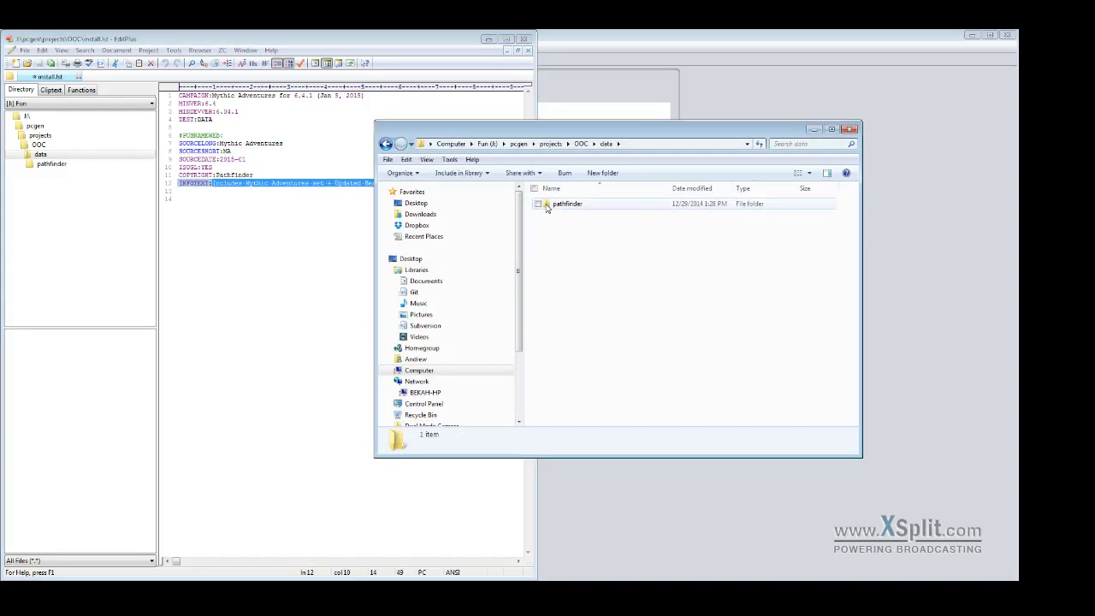
{"action": "left_click", "coordinate": [547, 208]}
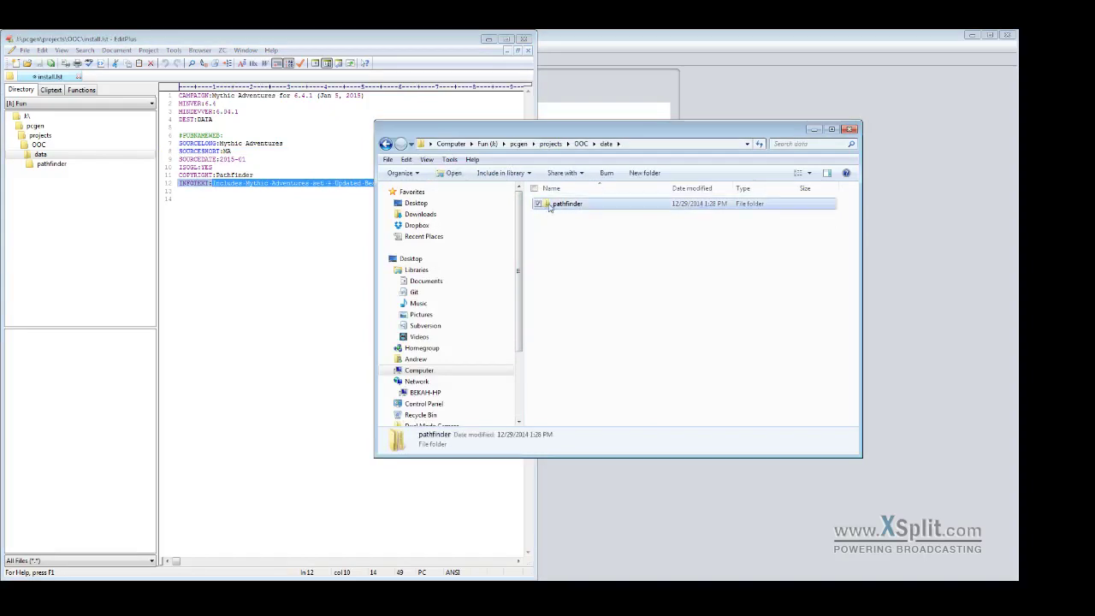
{"action": "double_click", "coordinate": [547, 206]}
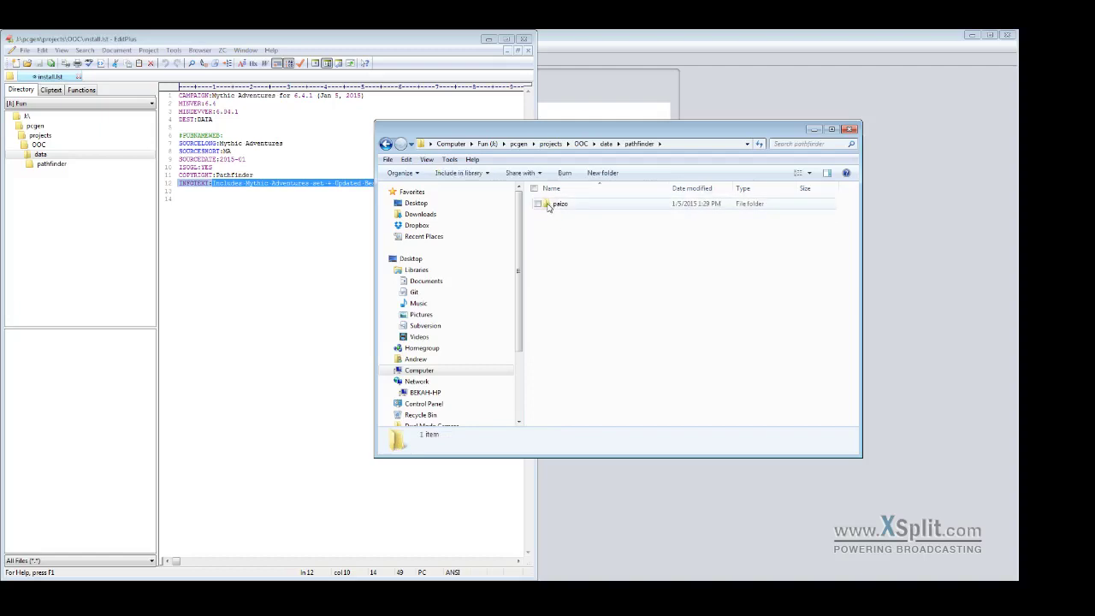
{"action": "double_click", "coordinate": [547, 206]}
{"action": "double_click", "coordinate": [551, 208]}
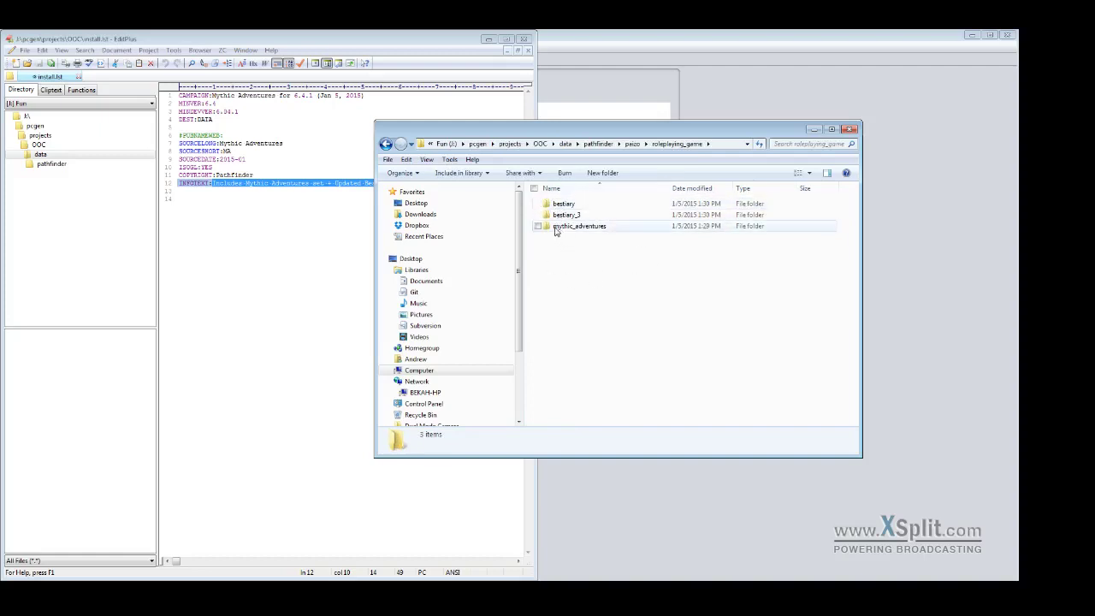
{"action": "double_click", "coordinate": [573, 226]}
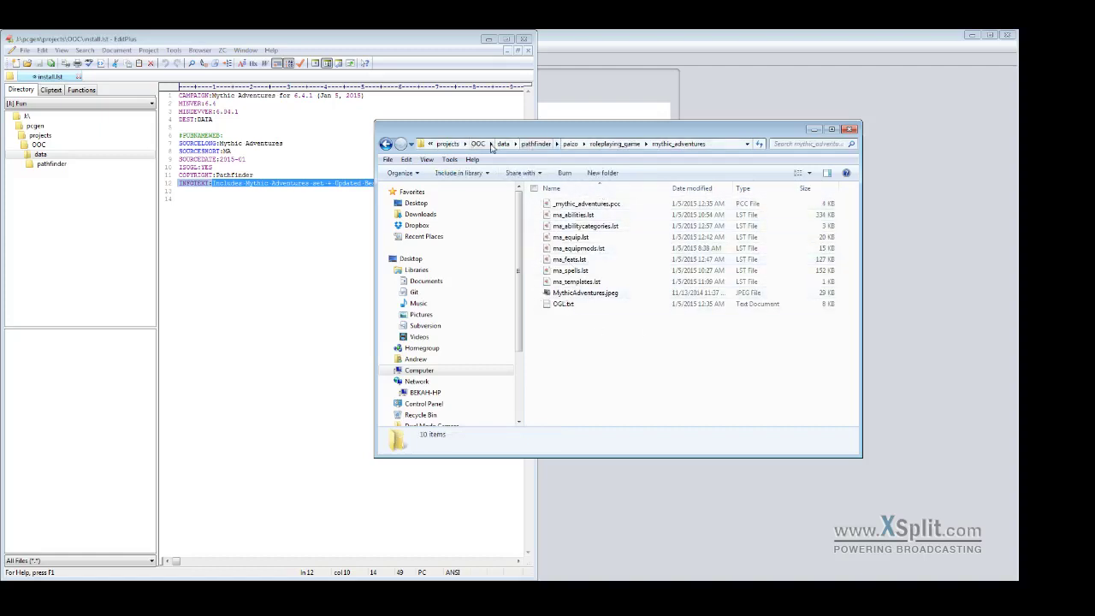
{"action": "left_click", "coordinate": [503, 146]}
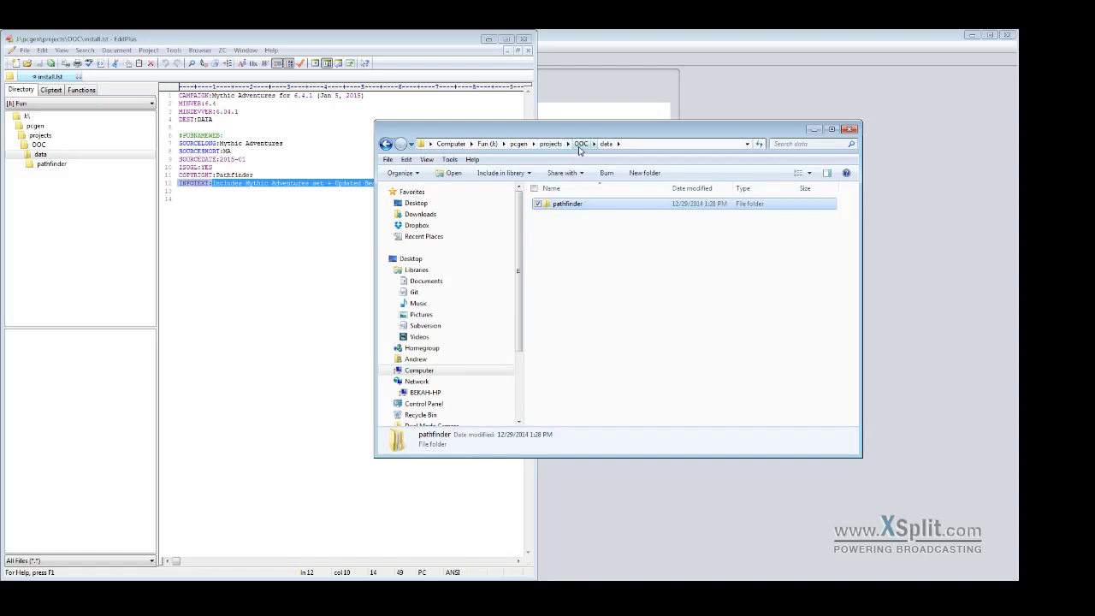
{"action": "left_click", "coordinate": [580, 143]}
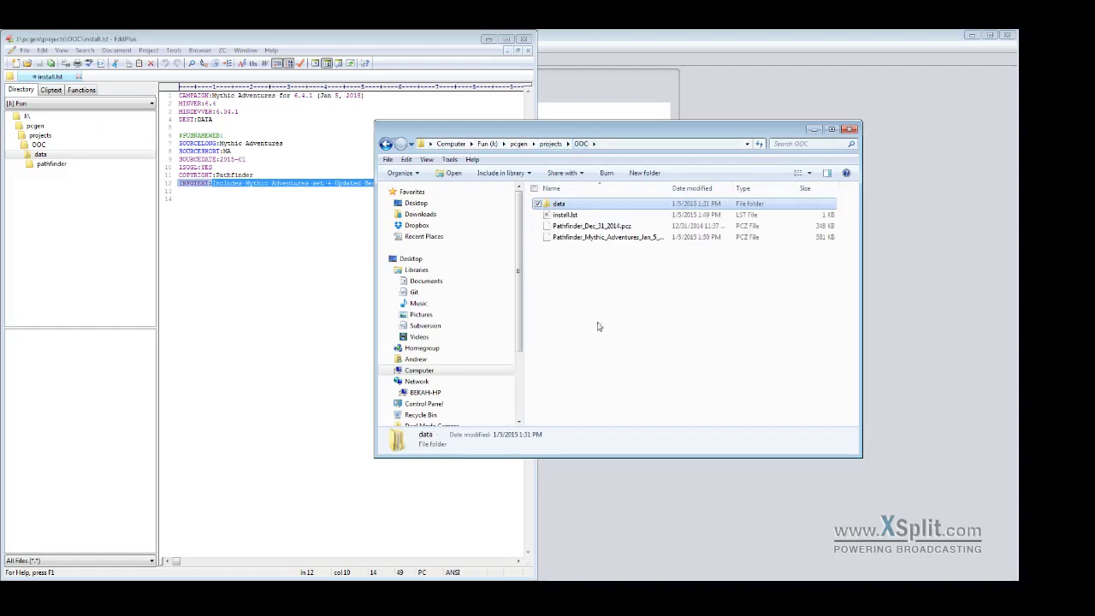
- Compress the data folder and install.lst together into OOC.zip with 7-Zip
{"action": "left_click", "coordinate": [537, 215]}
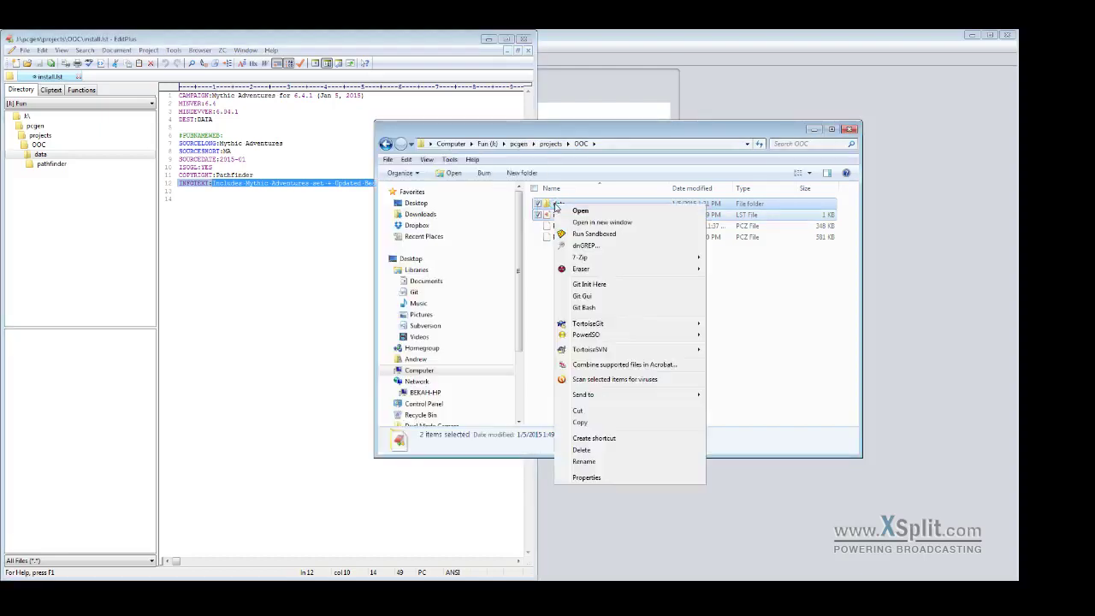
{"action": "mouse_move", "coordinate": [590, 259]}
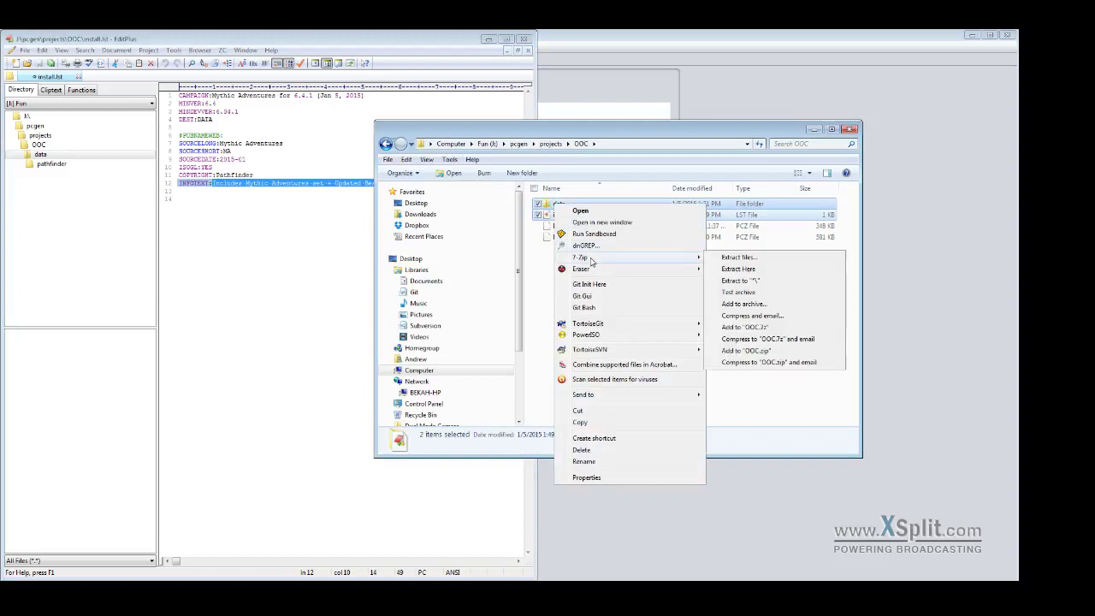
{"action": "left_click", "coordinate": [745, 352]}
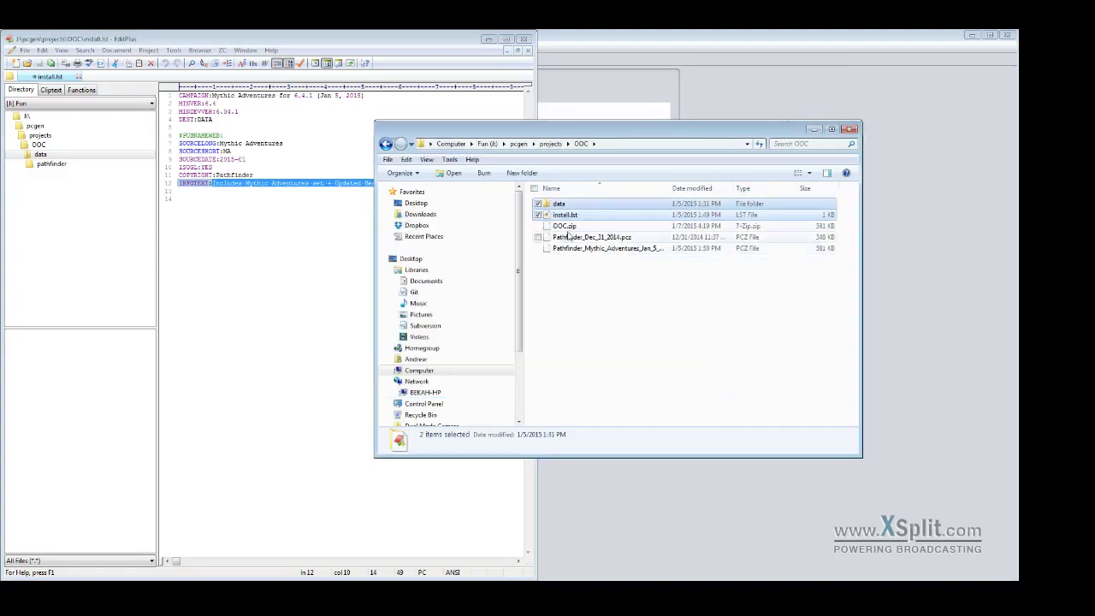
- Rename the OOC.zip archive as Test_Example.pcz, changing its file extension
{"action": "left_click", "coordinate": [565, 227]}
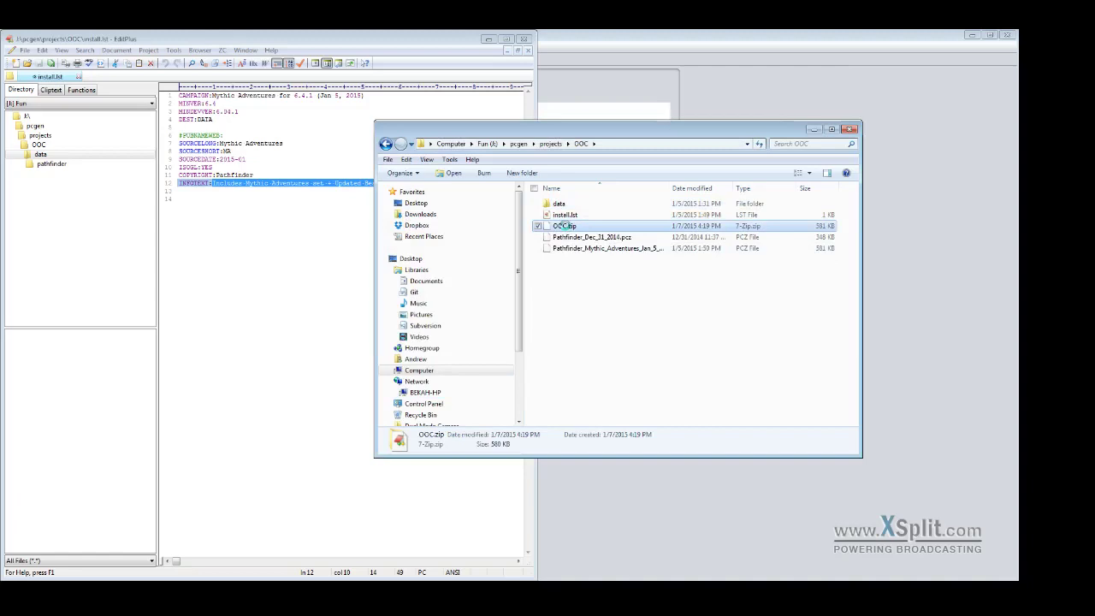
{"action": "right_click", "coordinate": [564, 226]}
{"action": "left_click", "coordinate": [604, 494]}
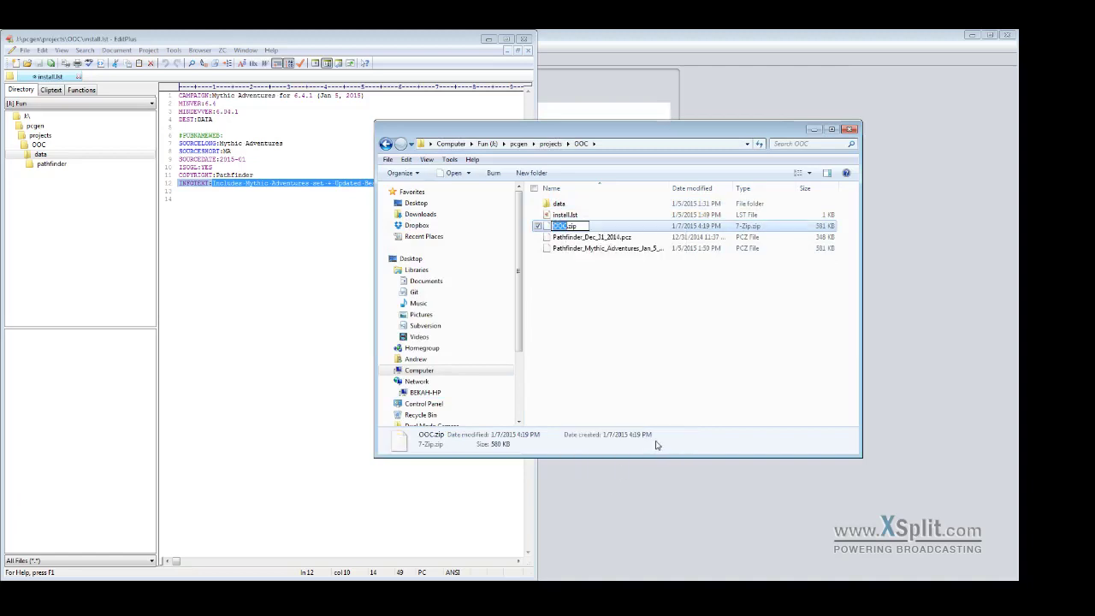
{"action": "type", "text": "Test_Ex"}
{"action": "key", "text": "BackSpace"}
{"action": "type", "text": "xample."}
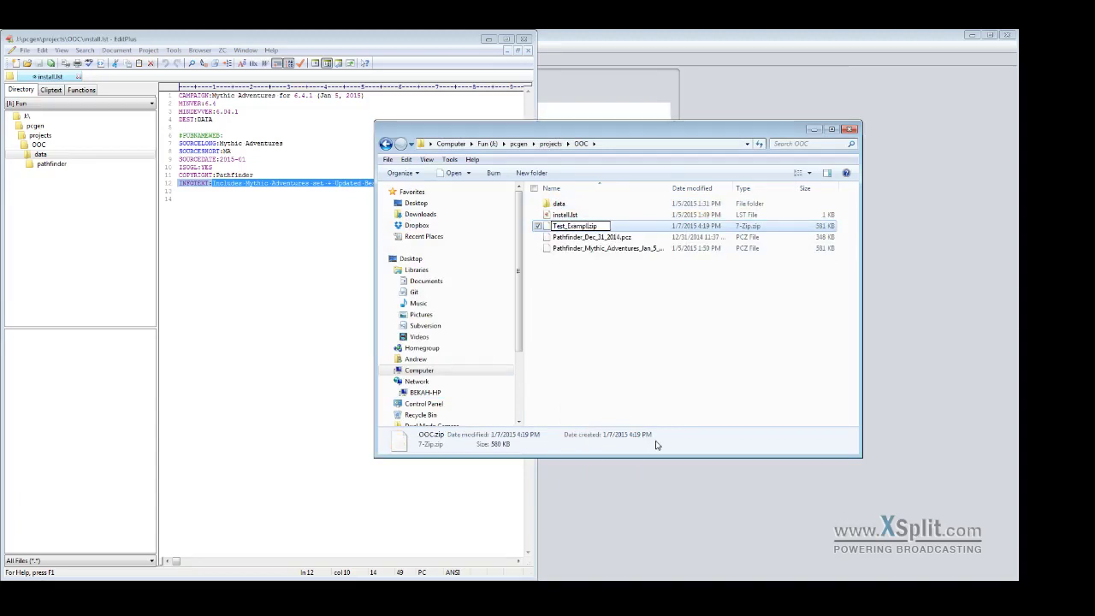
{"action": "type", "text": "p"}
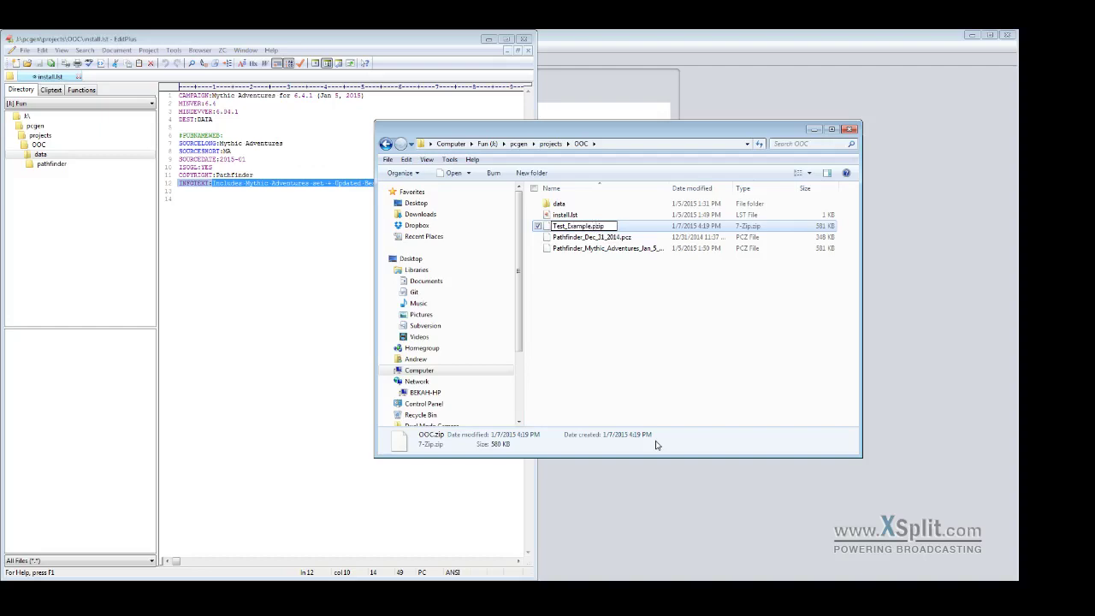
{"action": "type", "text": "c"}
{"action": "key", "text": "End"}
{"action": "key", "text": "BackSpace"}
{"action": "key", "text": "BackSpace"}
{"action": "key", "text": "Return"}
{"action": "left_click", "coordinate": [567, 315]}
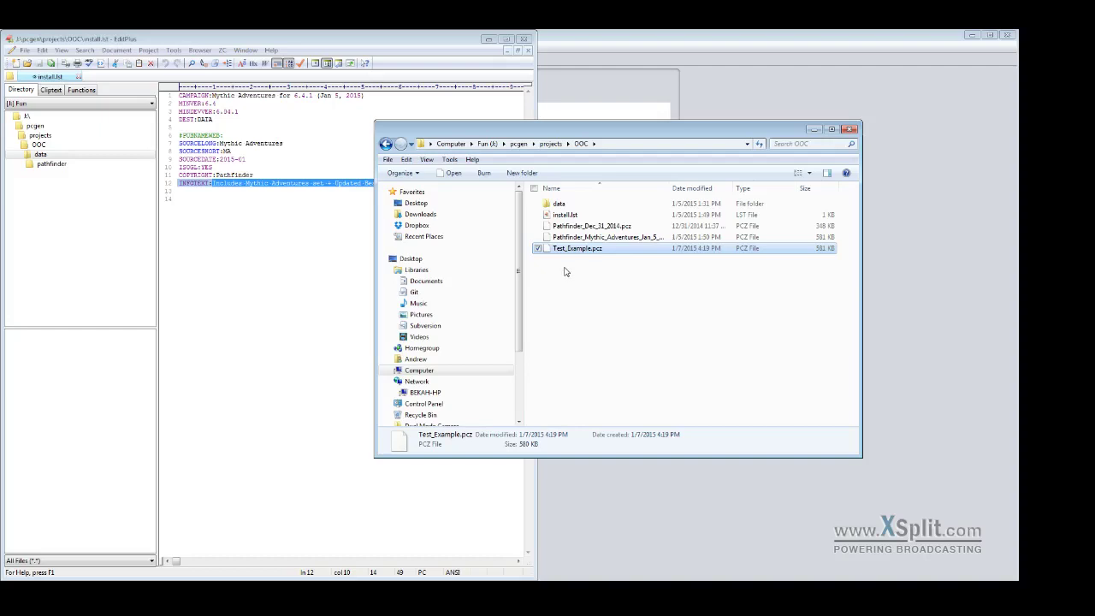
- Switch back to PCGen and examine the vendor and homebrew data directories in the Location preferences
{"action": "left_click", "coordinate": [728, 69]}
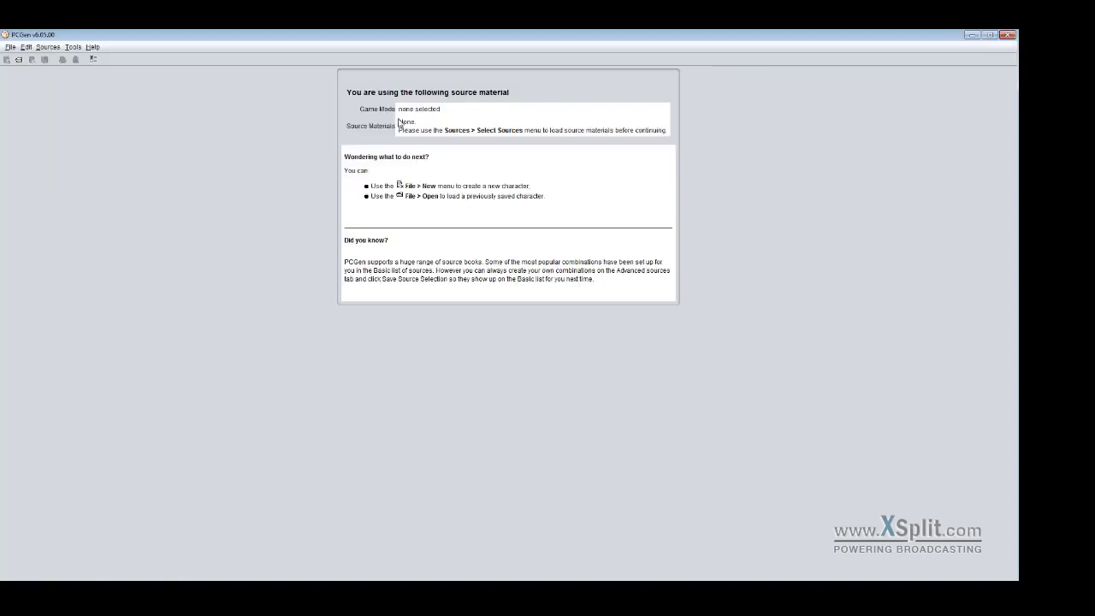
{"action": "left_click", "coordinate": [73, 47]}
{"action": "left_click", "coordinate": [92, 61]}
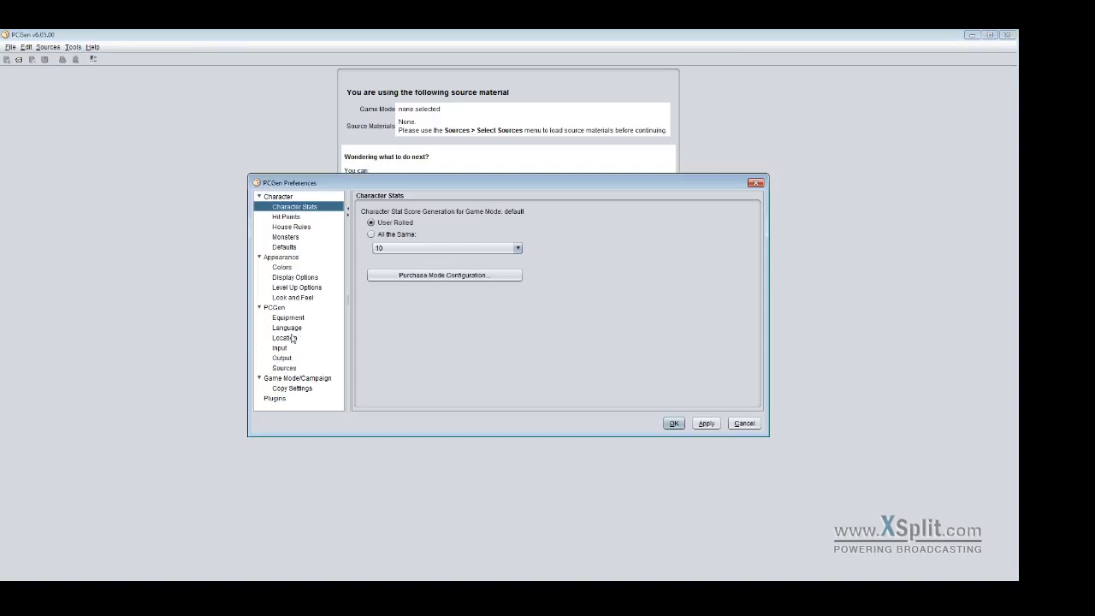
{"action": "left_click", "coordinate": [292, 340]}
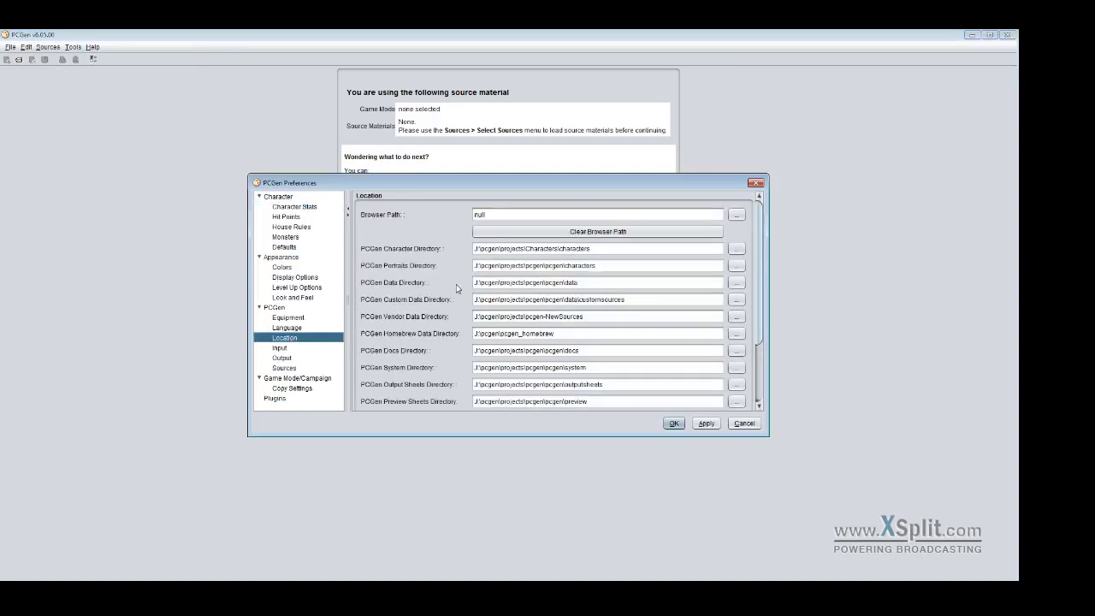
{"action": "scroll", "coordinate": [453, 289], "scroll_direction": "down", "scroll_amount": 1}
{"action": "scroll", "coordinate": [453, 290], "scroll_direction": "down", "scroll_amount": 3}
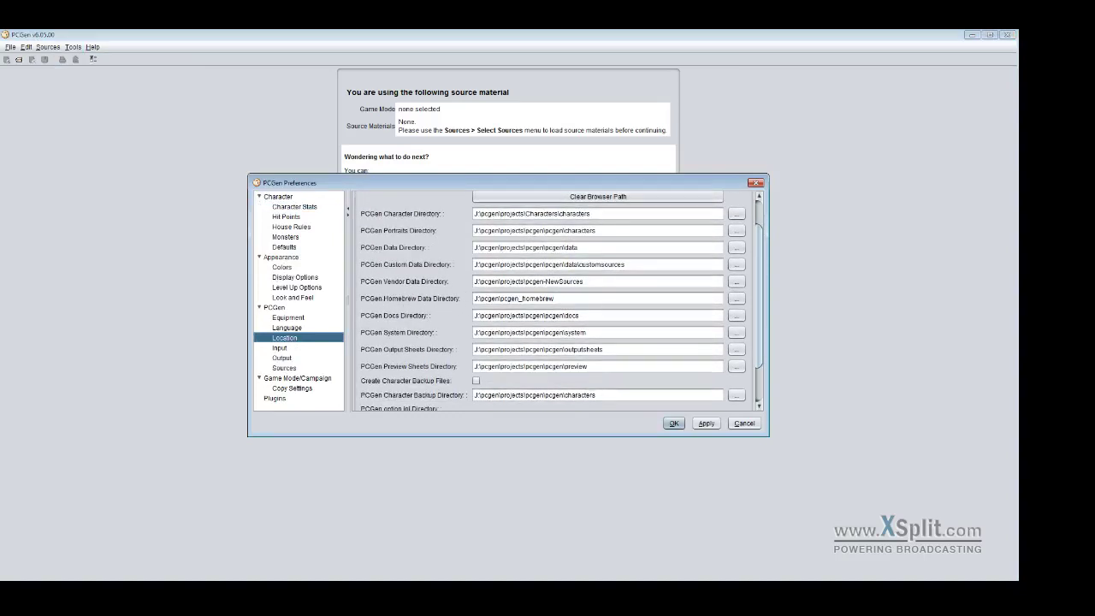
{"action": "triple_click", "coordinate": [513, 298]}
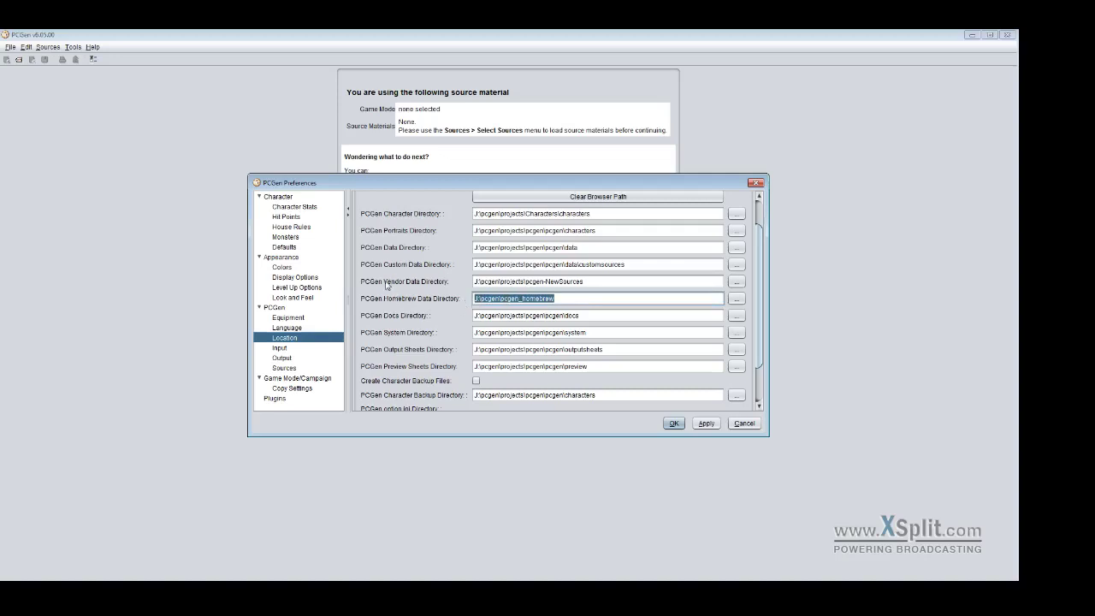
{"action": "left_click", "coordinate": [599, 281]}
{"action": "key", "text": "ctrl+a"}
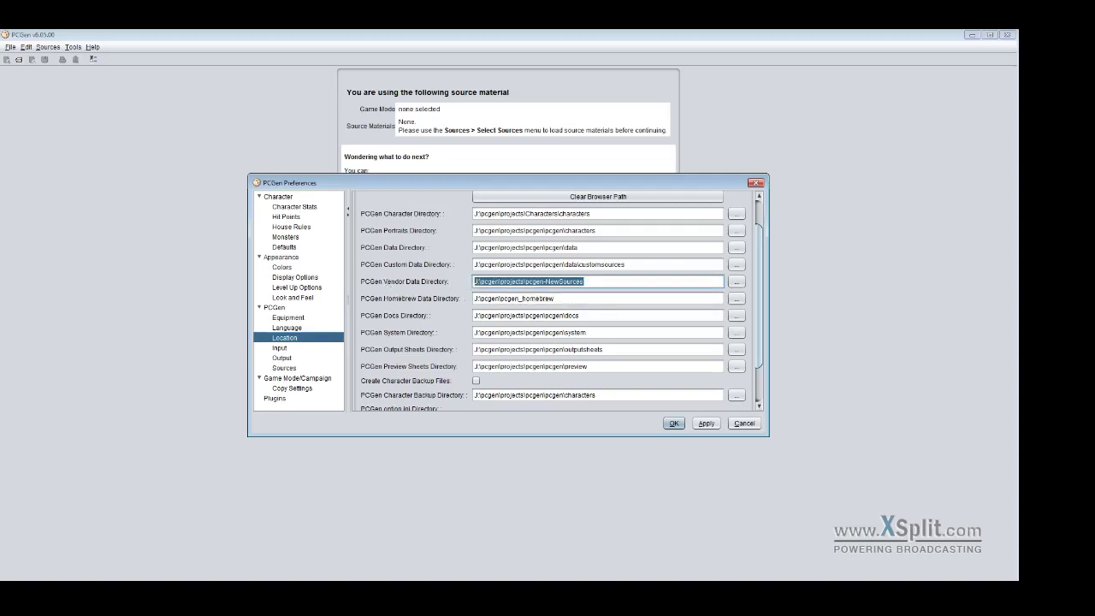
{"action": "triple_click", "coordinate": [513, 298]}
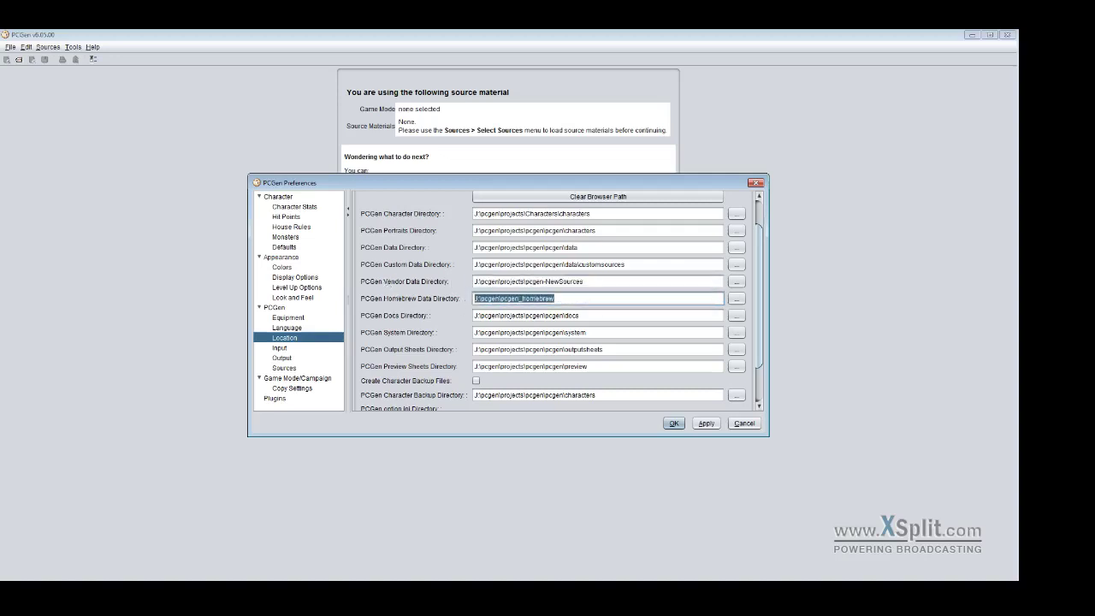